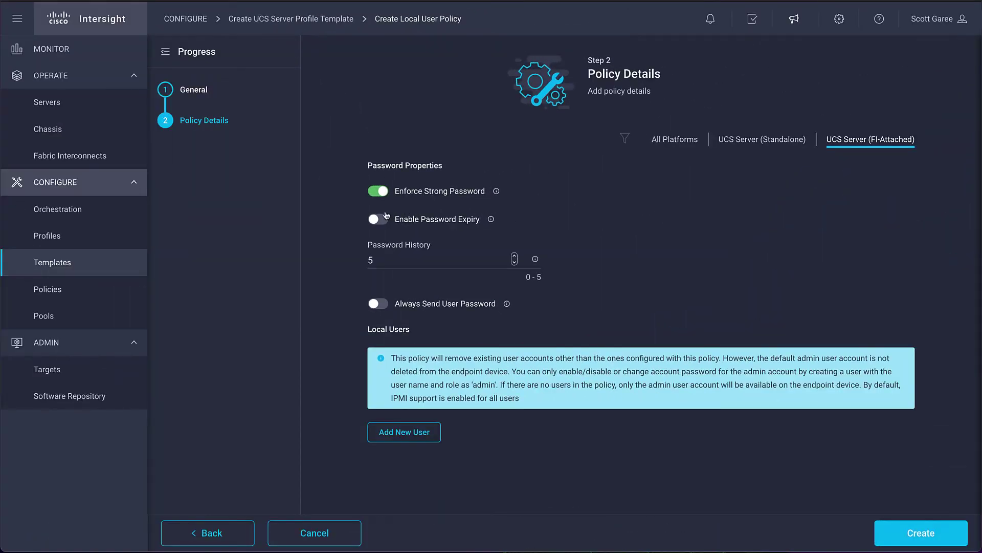
Disable strong password enforcement, add user 'admin' with the admin role, and allow tunneled vKVM.
click(383, 192)
click(405, 432)
text(admin)
click(701, 407)
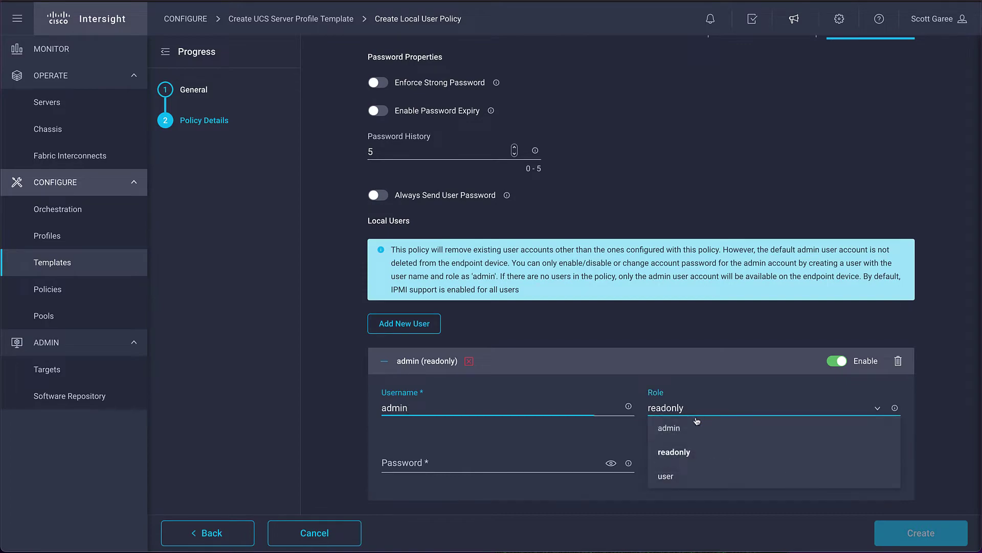
click(677, 435)
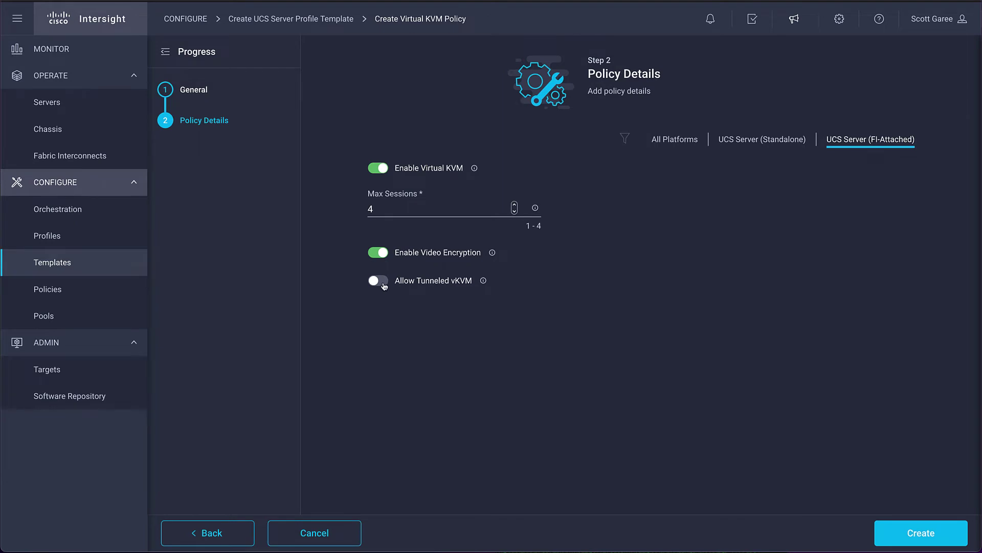
click(383, 285)
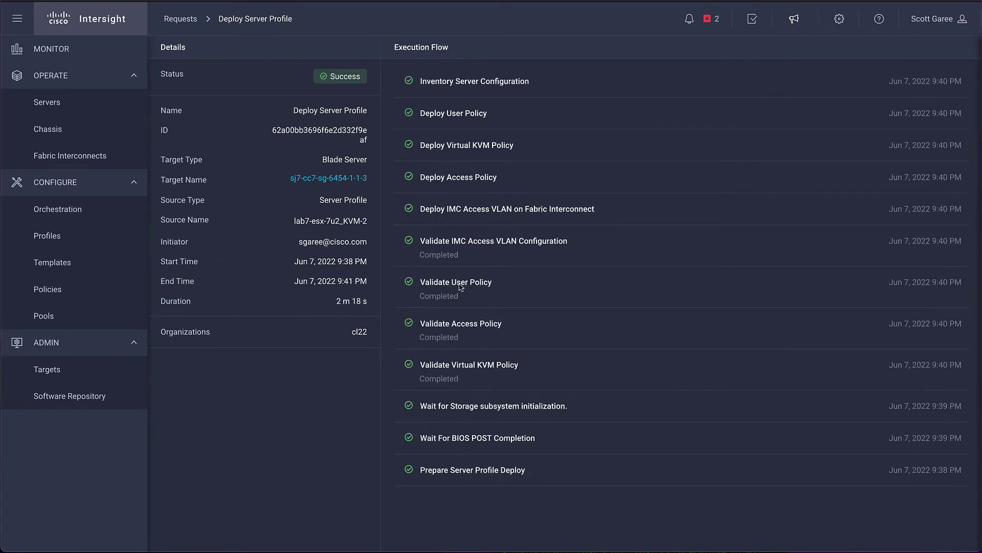
Launch the vKVM console for server sj7-cc7-sg-6454-1-1-1 from the servers list.
click(48, 103)
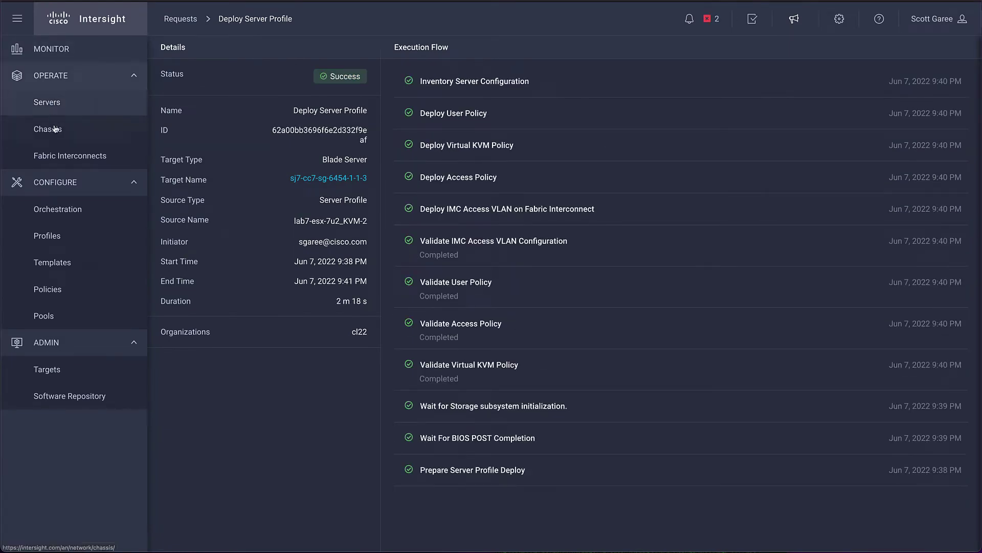
click(953, 272)
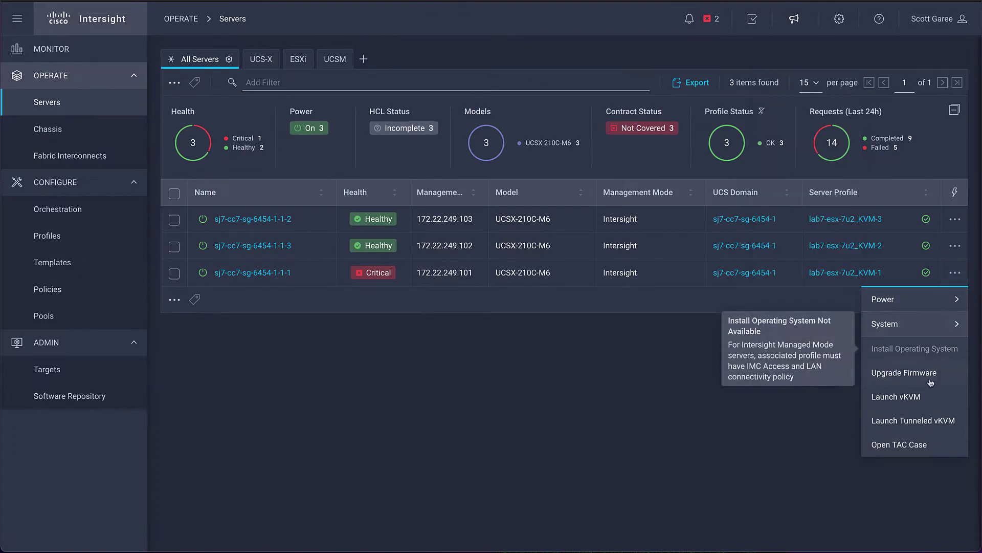
click(896, 397)
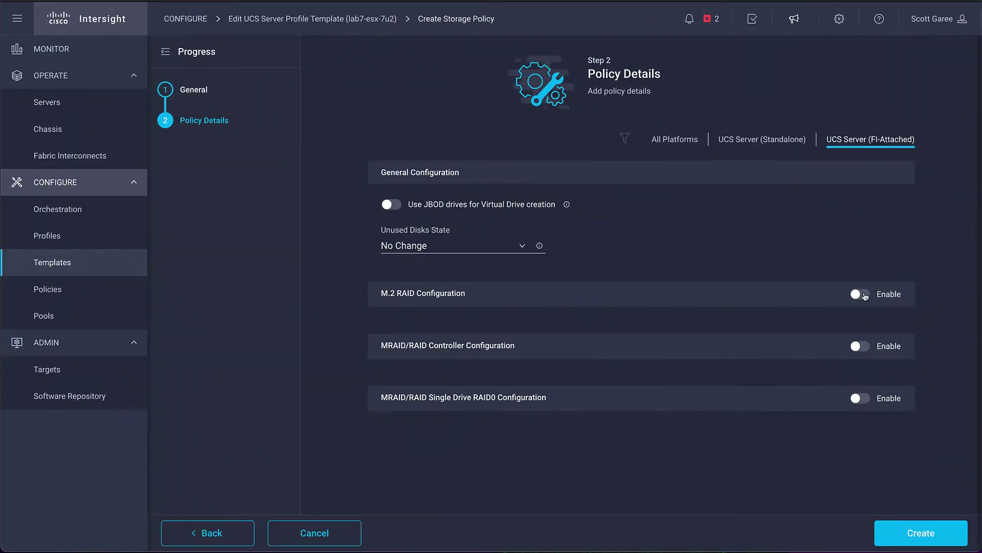
Create the storage policy with M.2 RAID enabled and add a Local Disk boot device.
click(863, 294)
click(915, 527)
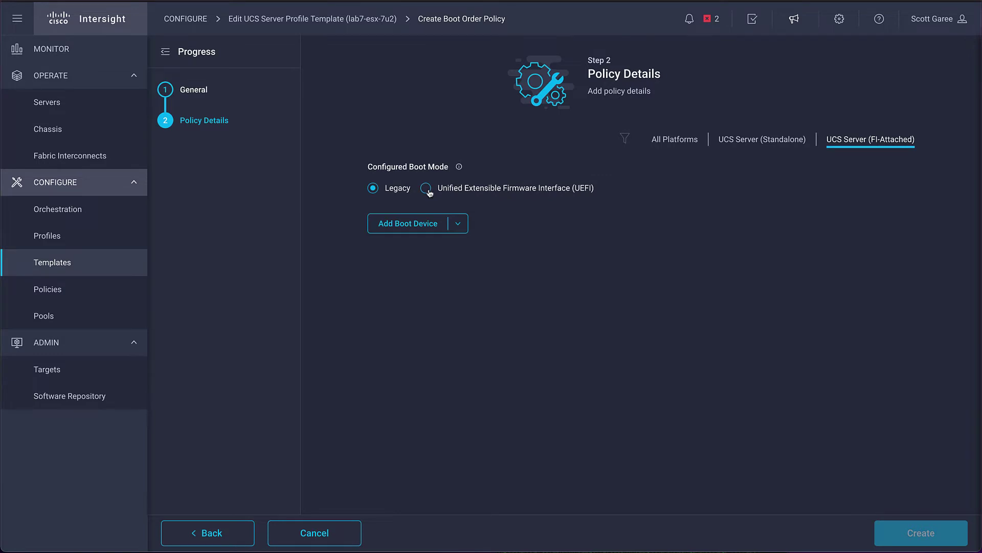
click(427, 190)
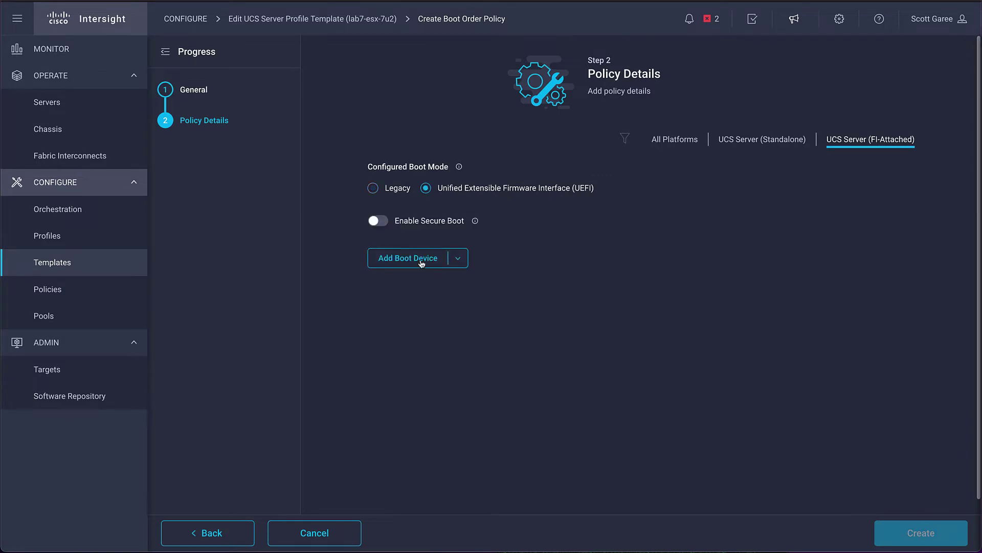
click(420, 260)
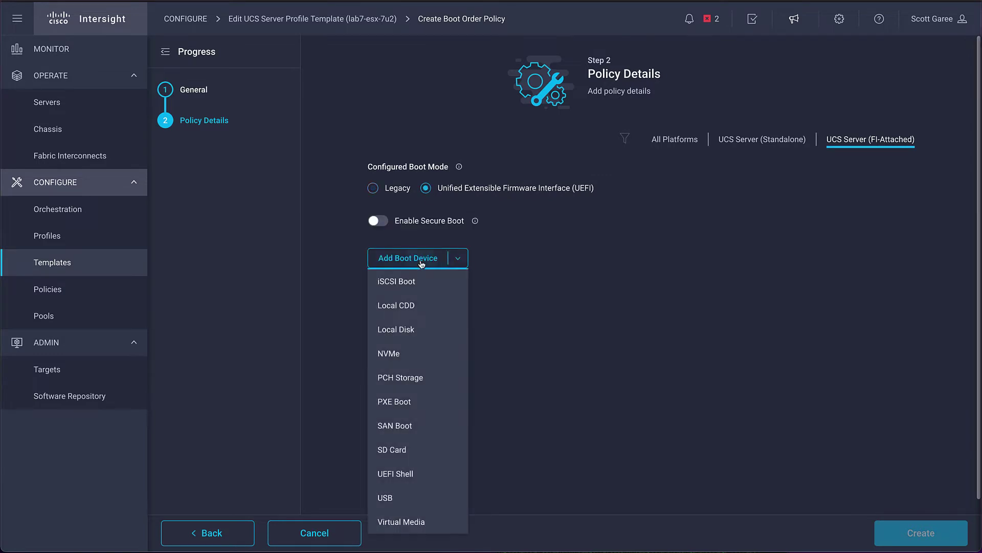
click(402, 331)
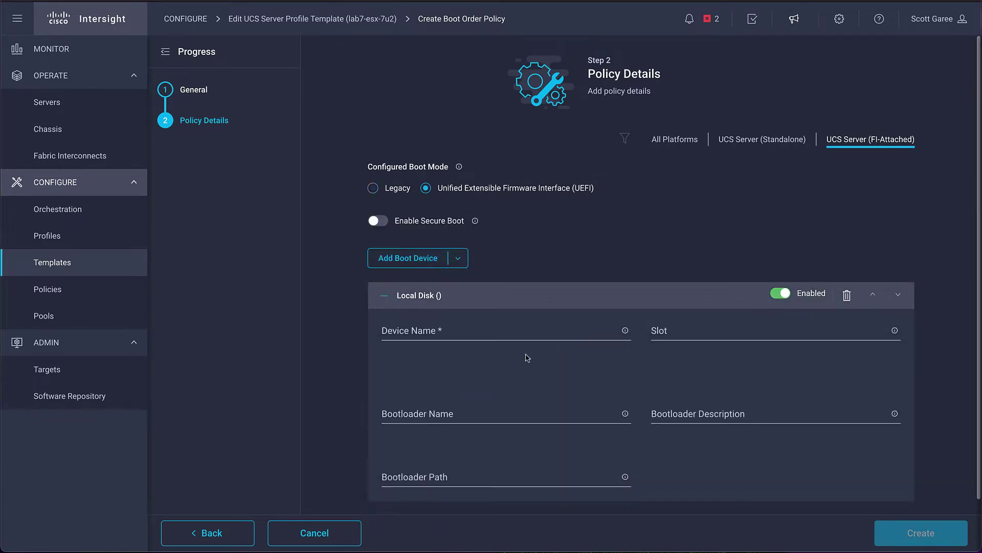
Name the boot device m2-boot and copy MSTOR-RAID for its slot.
click(440, 328)
text(m)
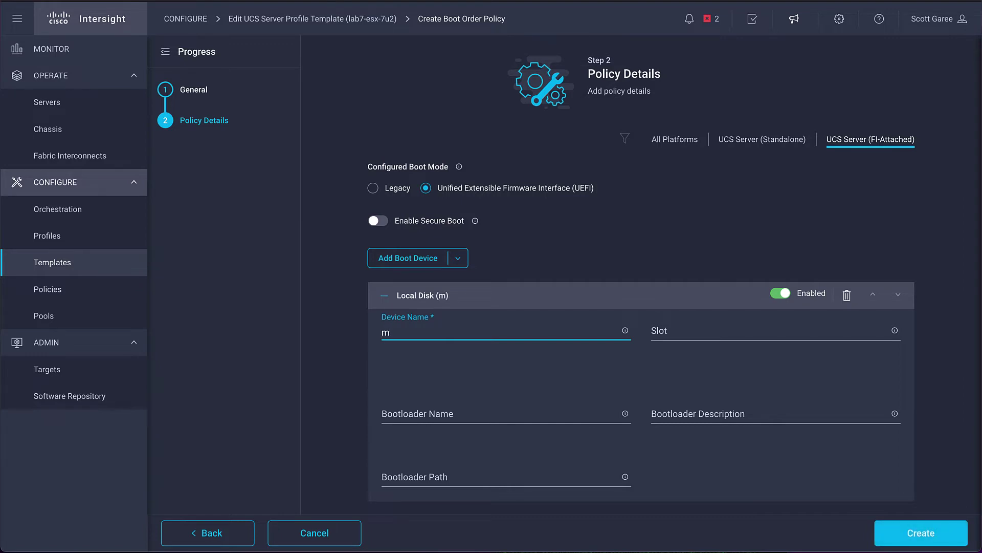
text(2-boot)
mouse_move(896, 332)
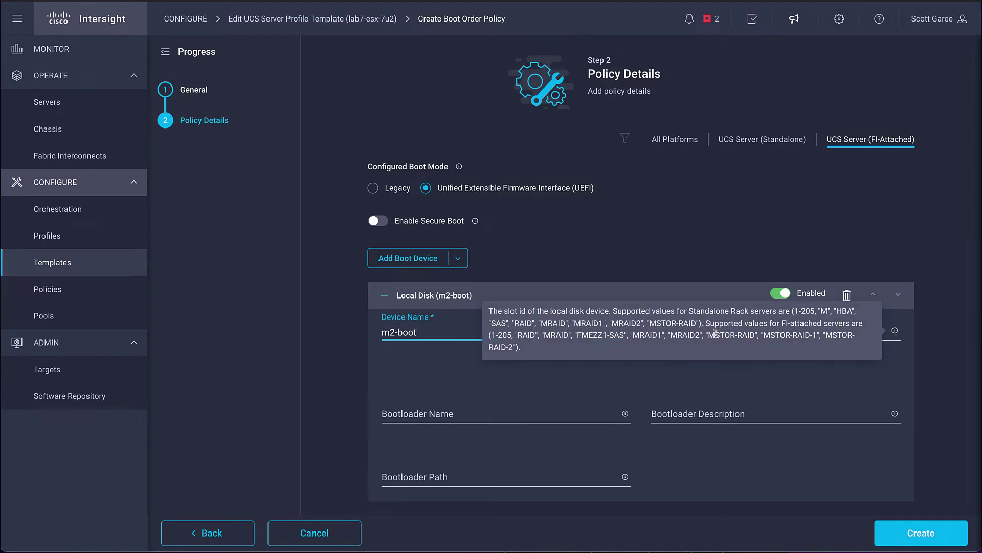
drag(708, 335, 751, 338)
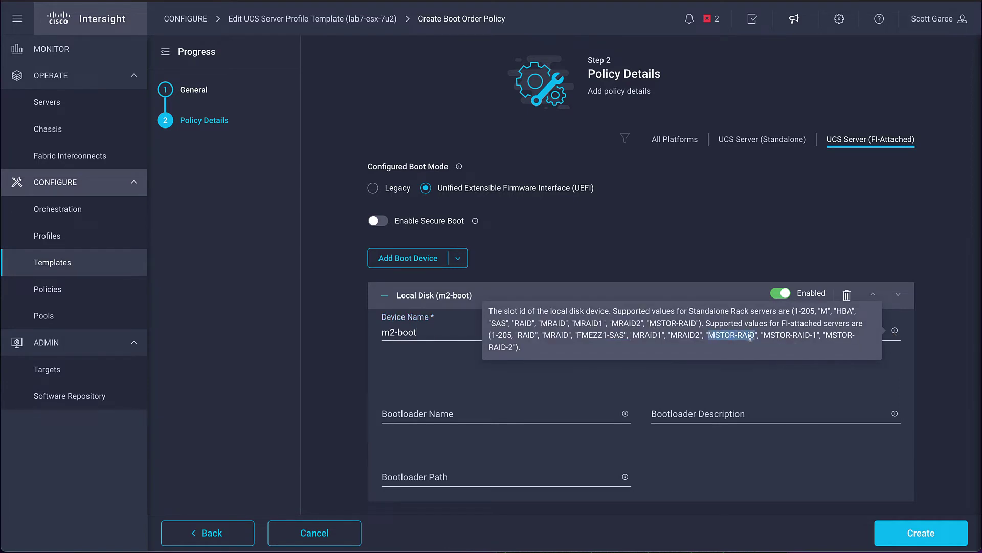
key(ctrl+c)
click(729, 332)
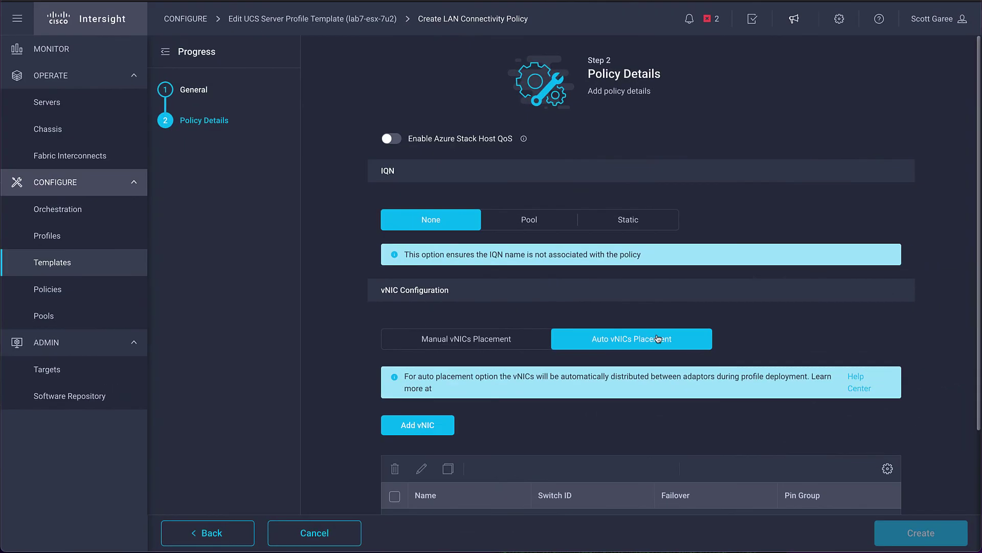
Scroll down the LAN connectivity policy form to reach the vNIC list.
scroll(648, 336, down, 1)
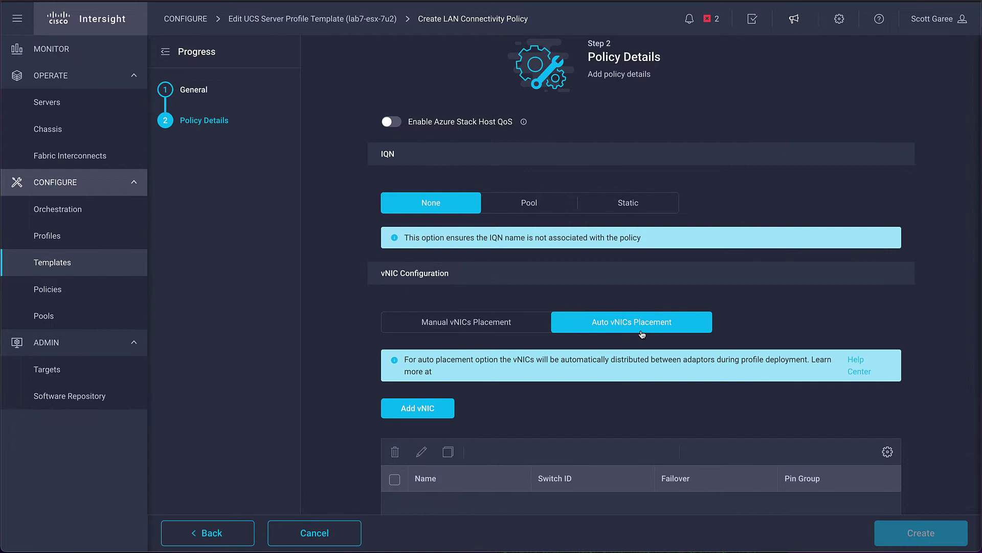
scroll(512, 343, down, 3)
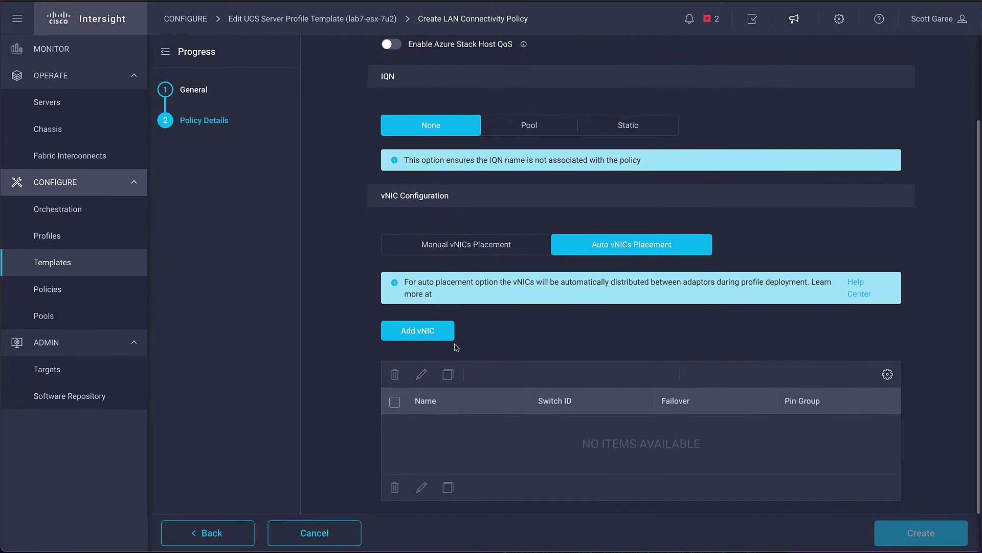
Add a new vNIC named eth0.
click(445, 333)
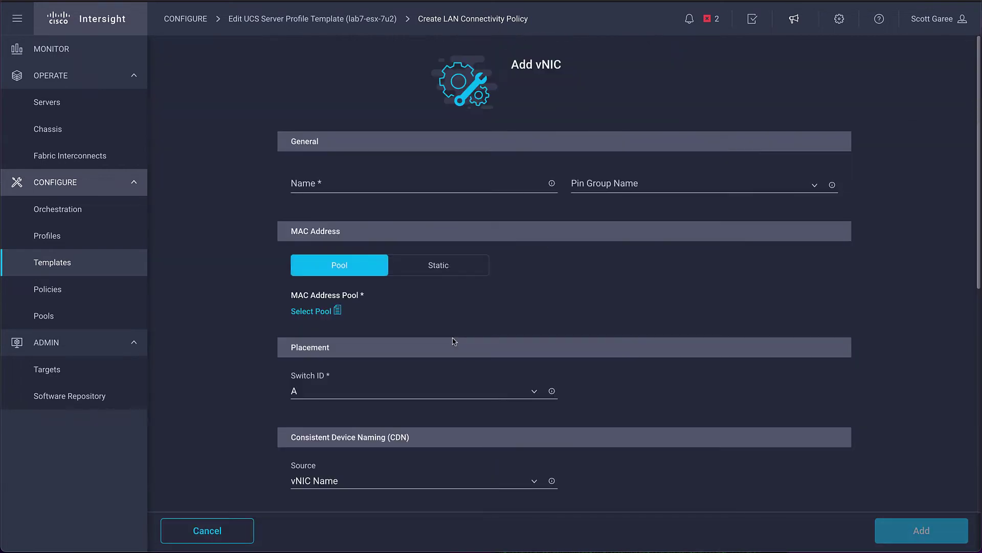
click(357, 180)
text(eth0)
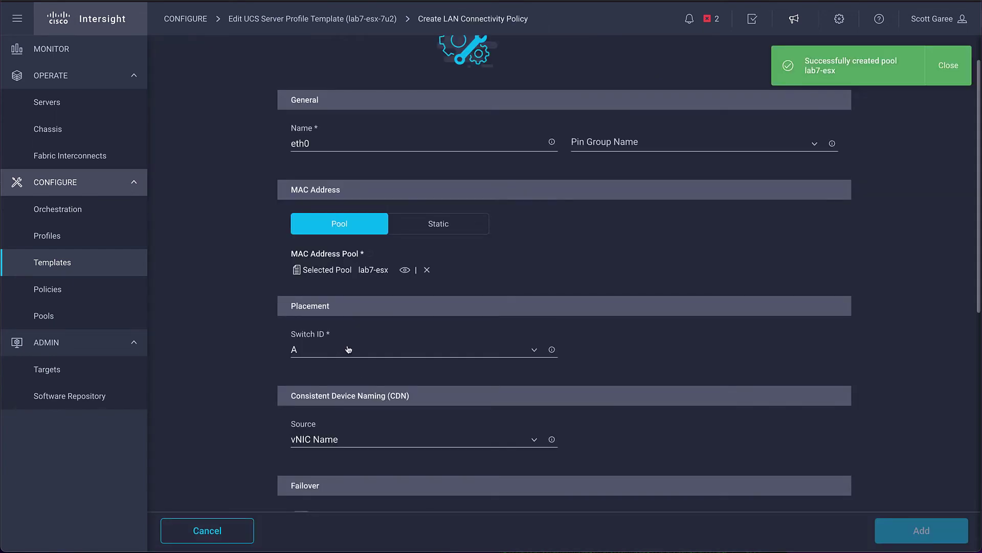
scroll(347, 348, down, 2)
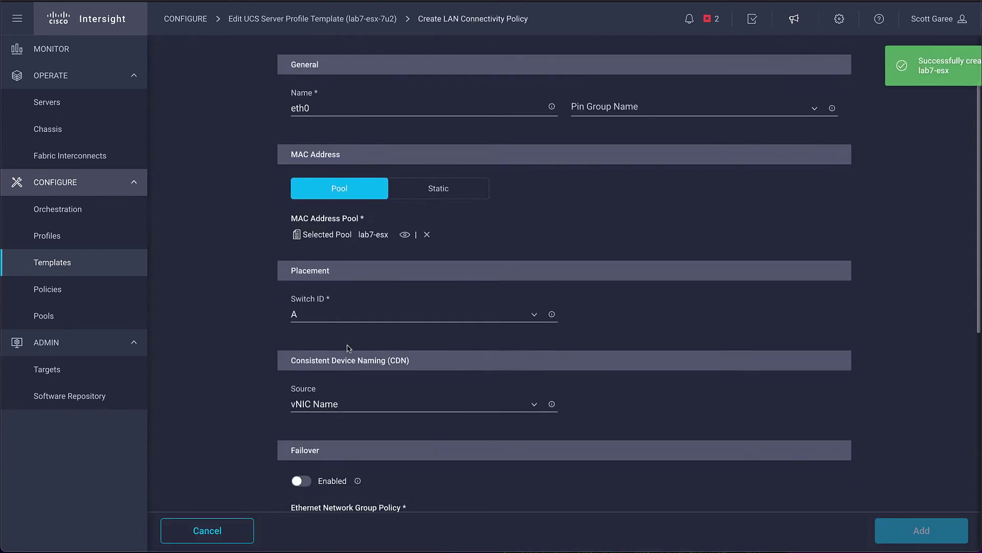
scroll(347, 354, down, 1)
scroll(350, 363, down, 1)
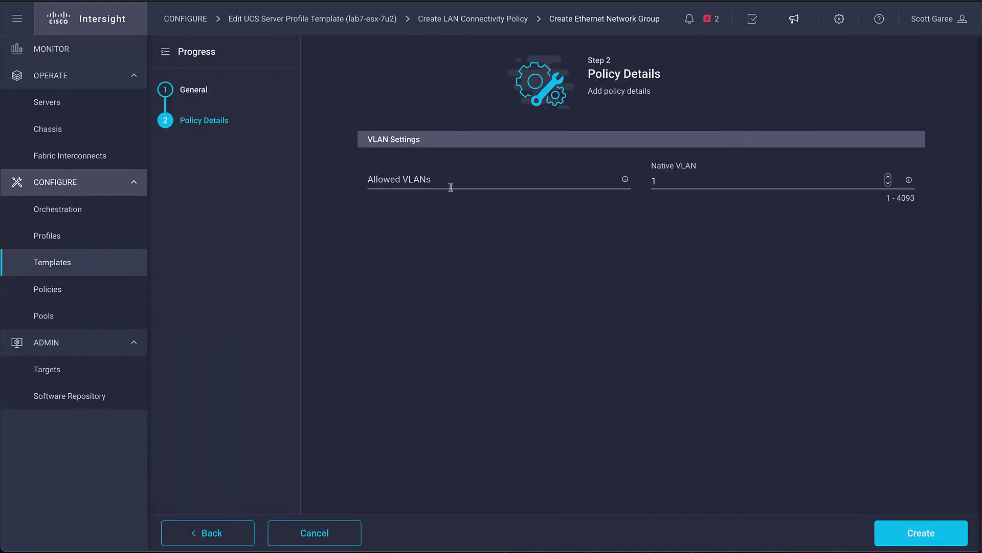
Create the Ethernet network group allowing VLAN 248 with native VLAN 248.
click(446, 183)
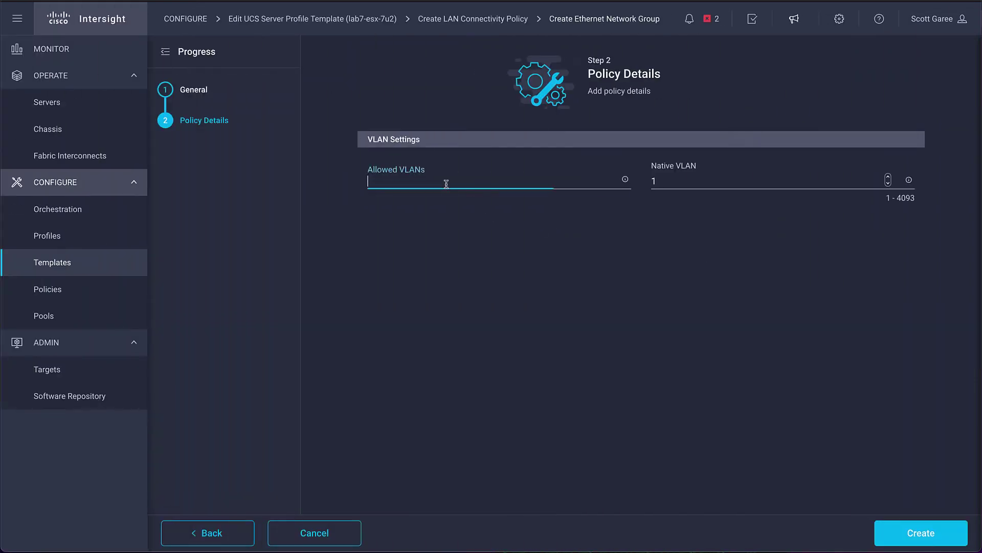
text(248)
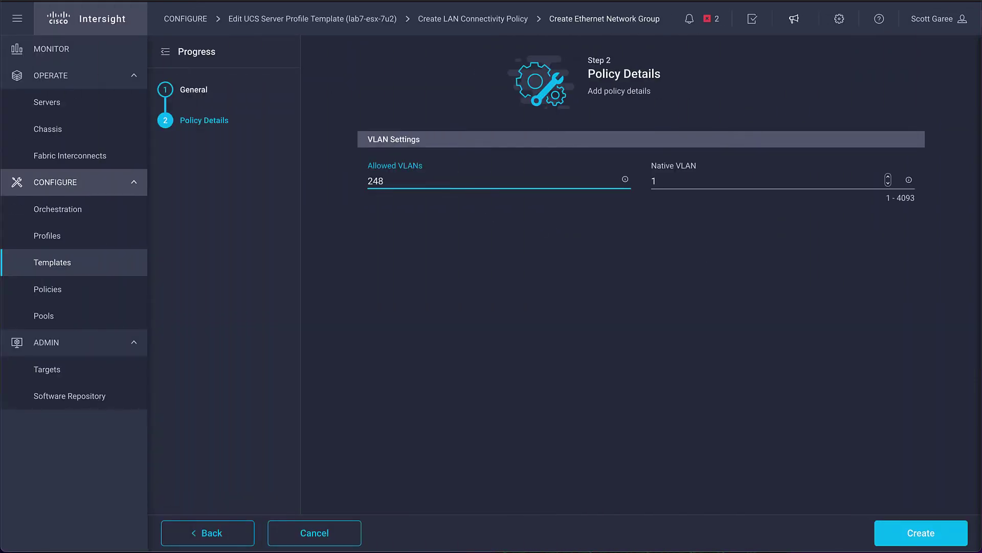
click(705, 183)
key(BackSpace)
text(248)
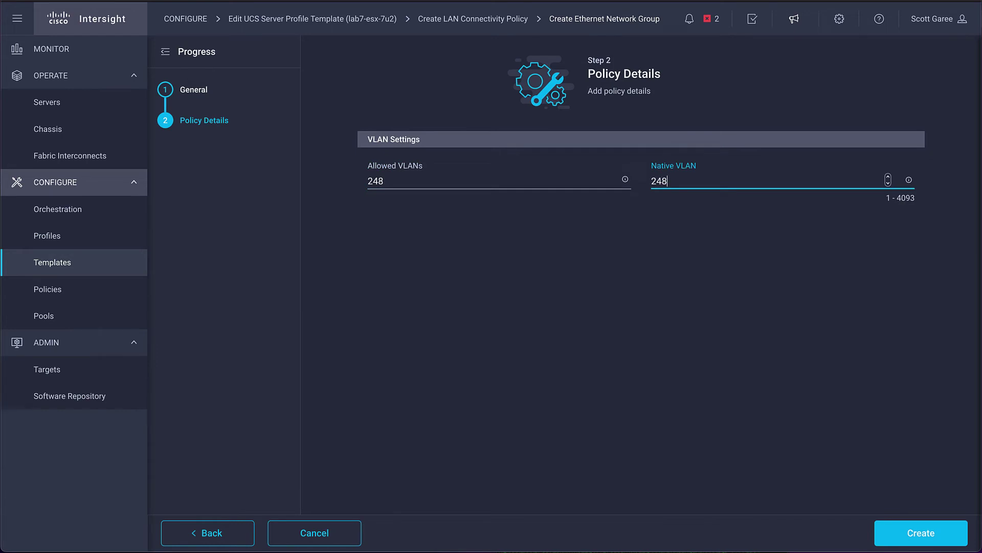
key(Return)
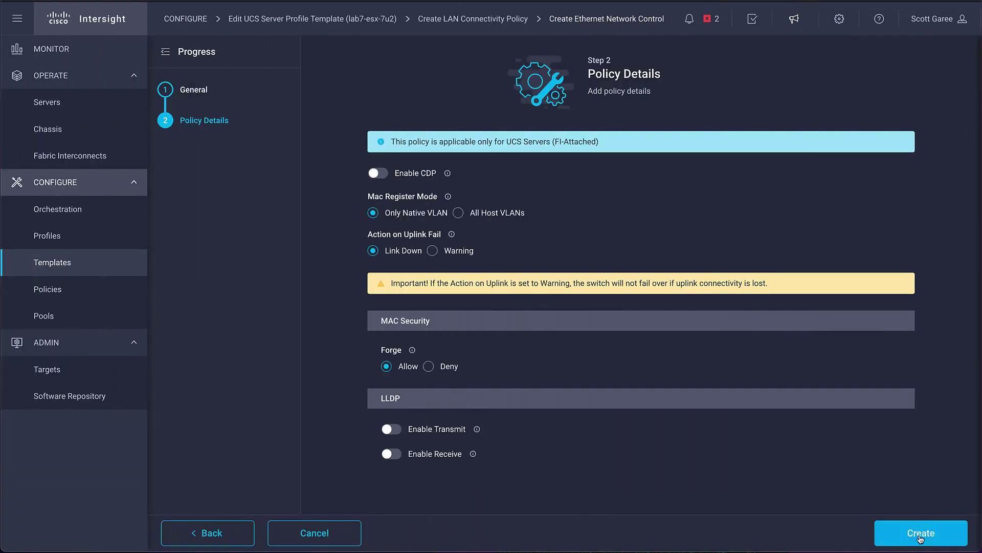
Create a default network control policy and an Ethernet QoS policy named default.
click(920, 534)
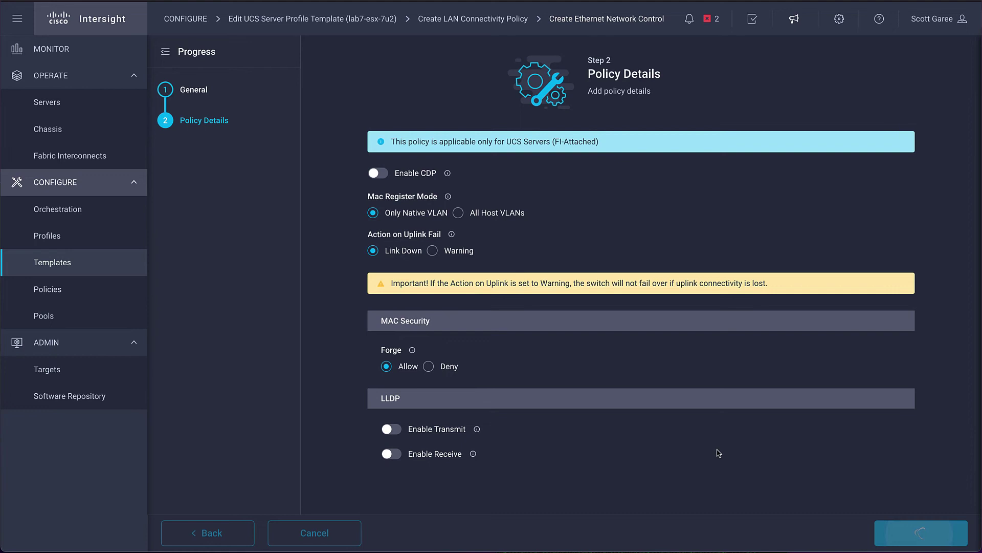
text(default)
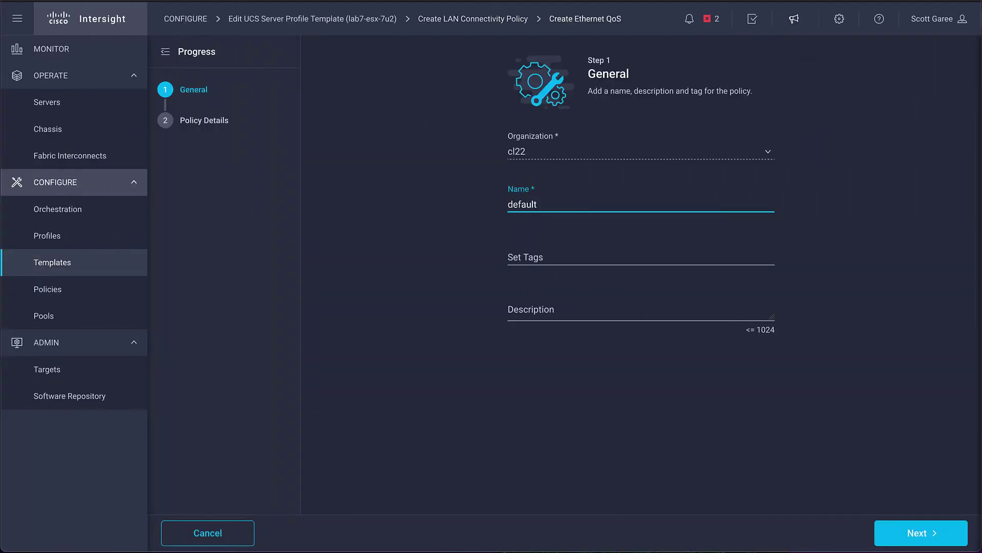
click(911, 531)
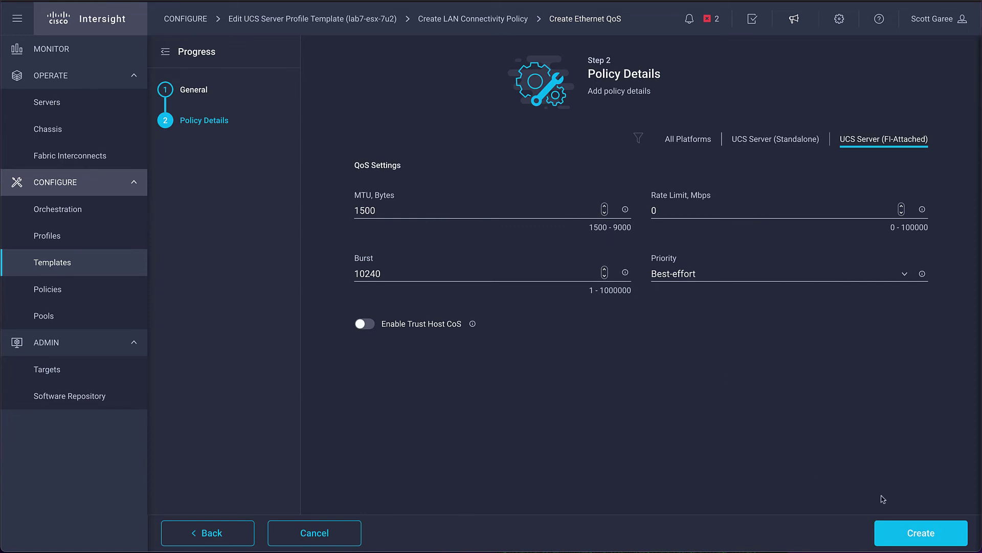
click(929, 528)
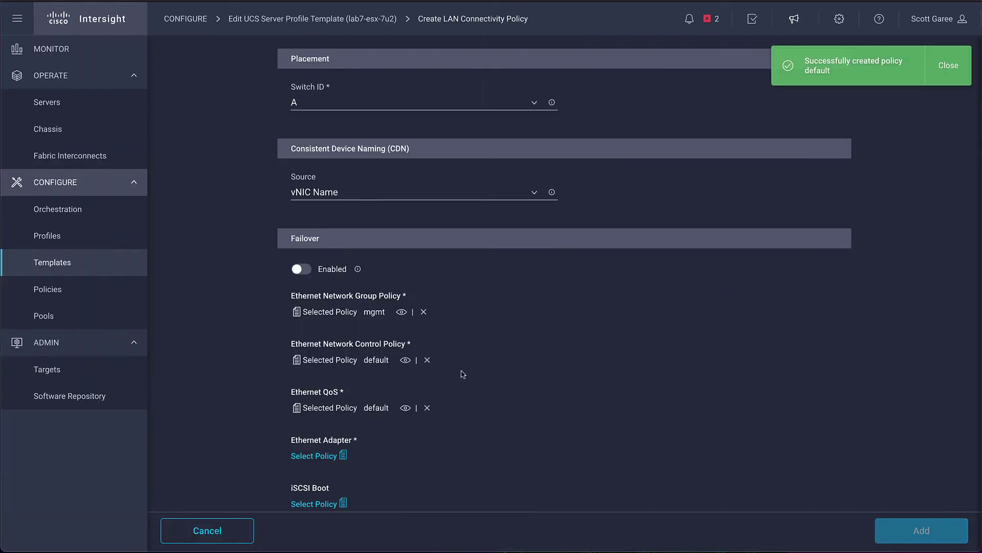
scroll(463, 374, down, 1)
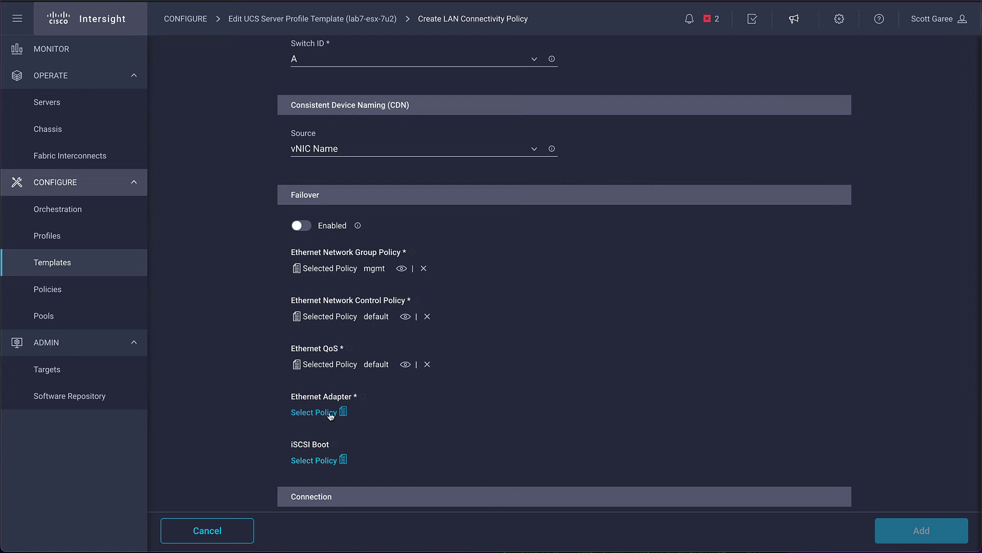
Create Ethernet adapter policy 'default' based on the VMWare default configuration.
text(default)
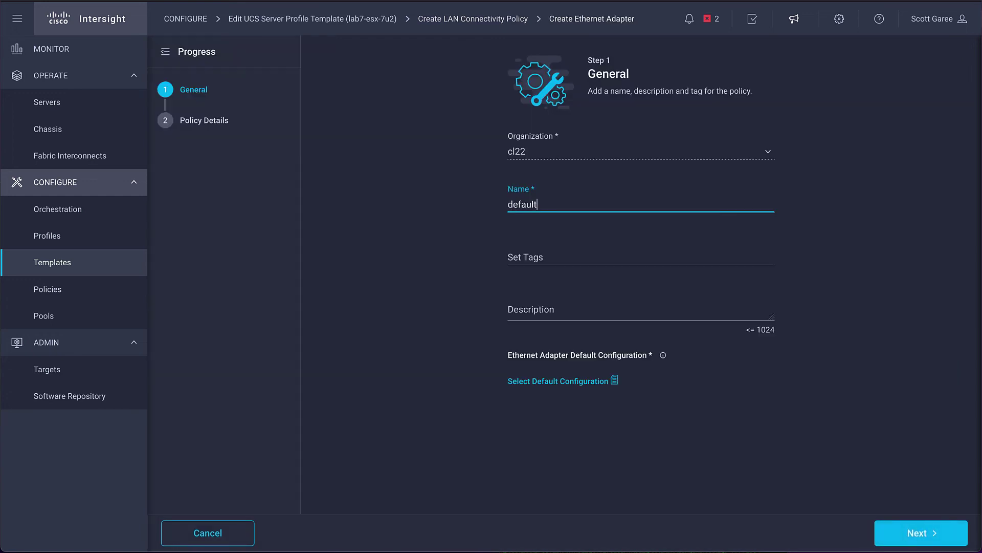
click(583, 380)
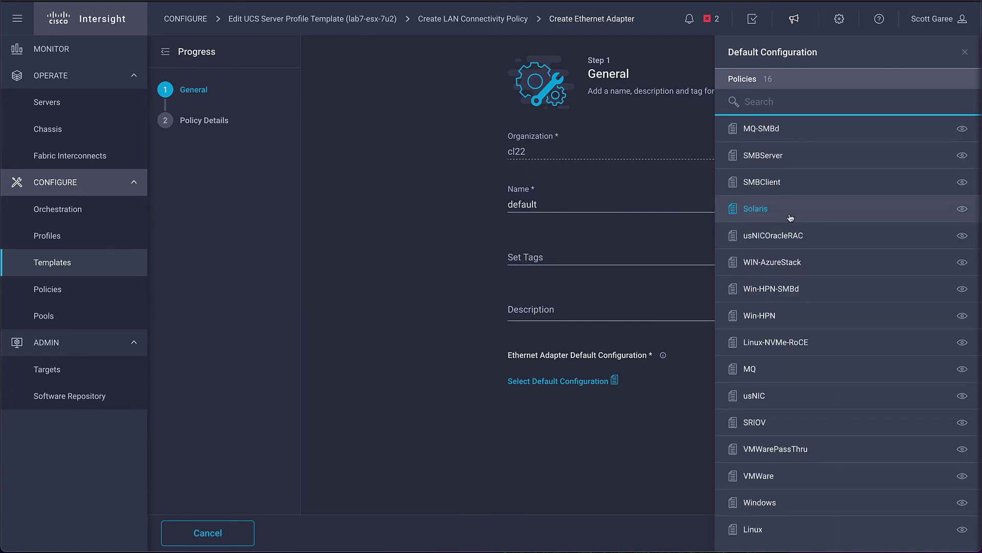
click(759, 476)
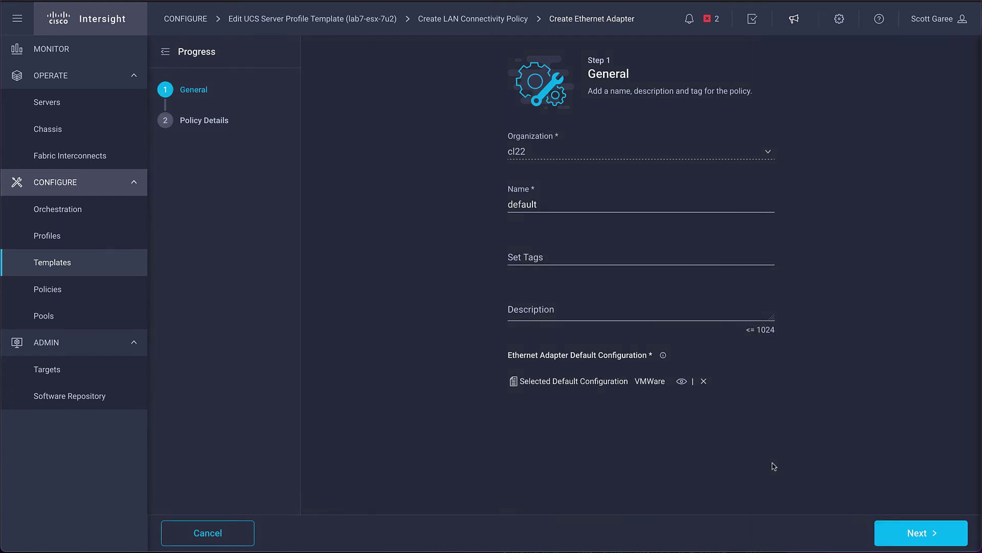
click(911, 540)
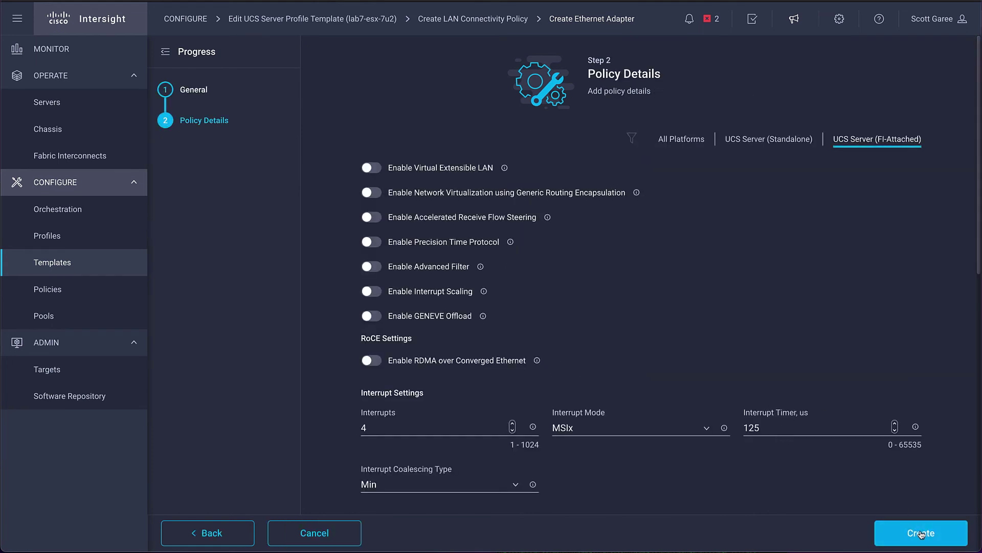
click(921, 533)
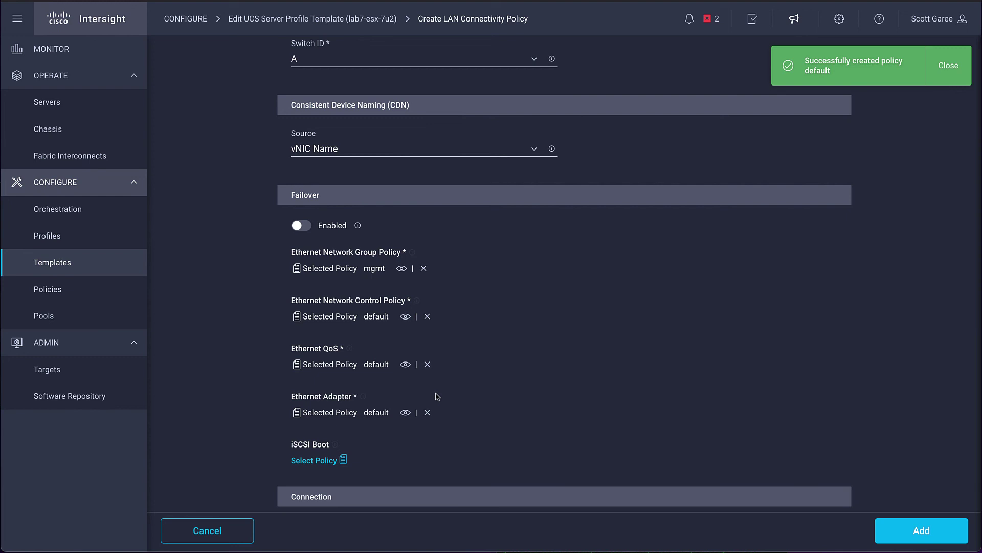
scroll(434, 453, down, 2)
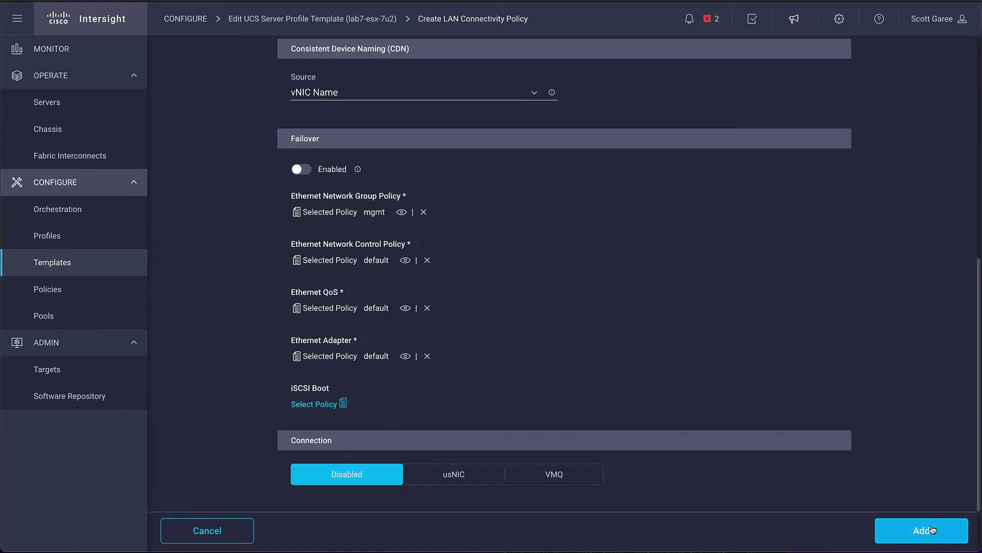
Add vNIC eth0 to the policy, then clone it and open the clone for editing.
click(921, 531)
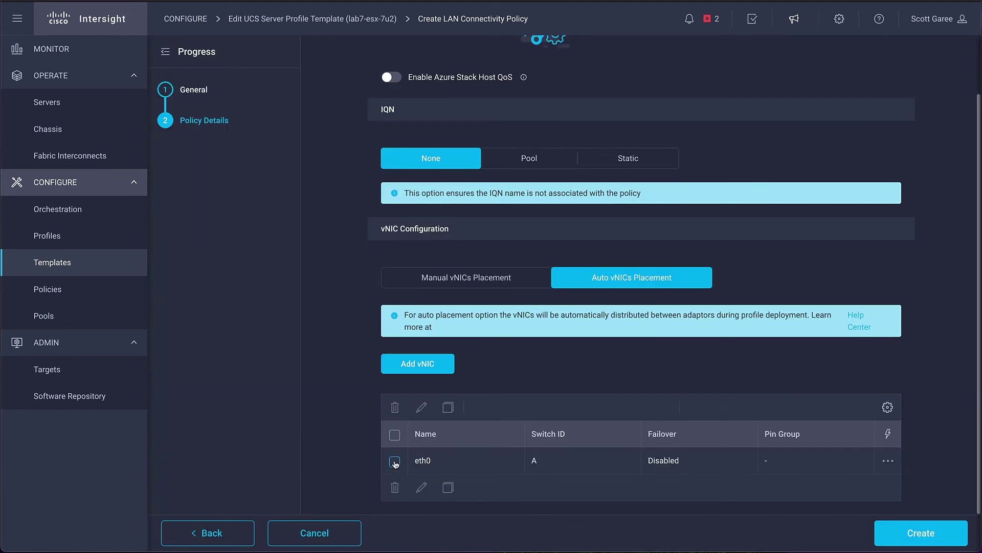
click(394, 462)
click(448, 488)
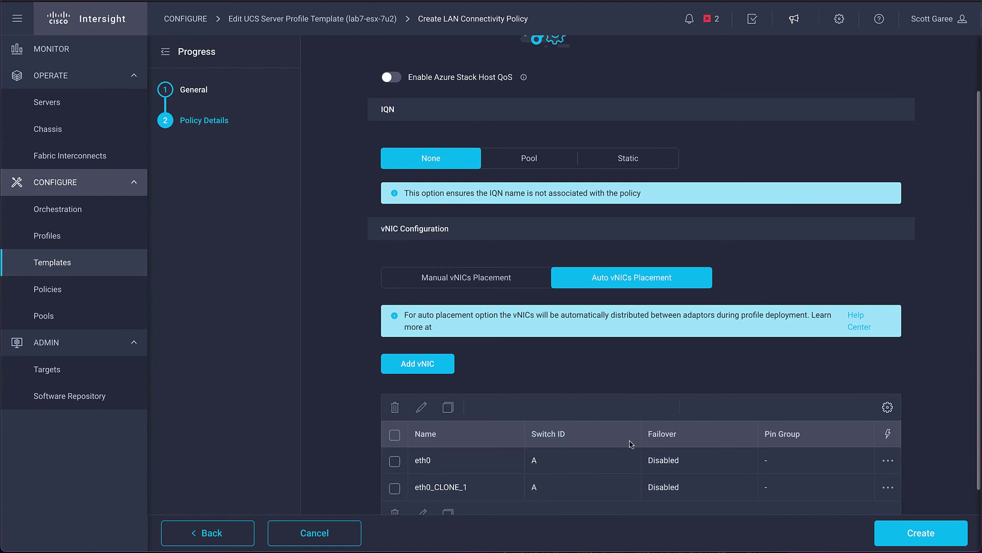
click(395, 488)
click(421, 512)
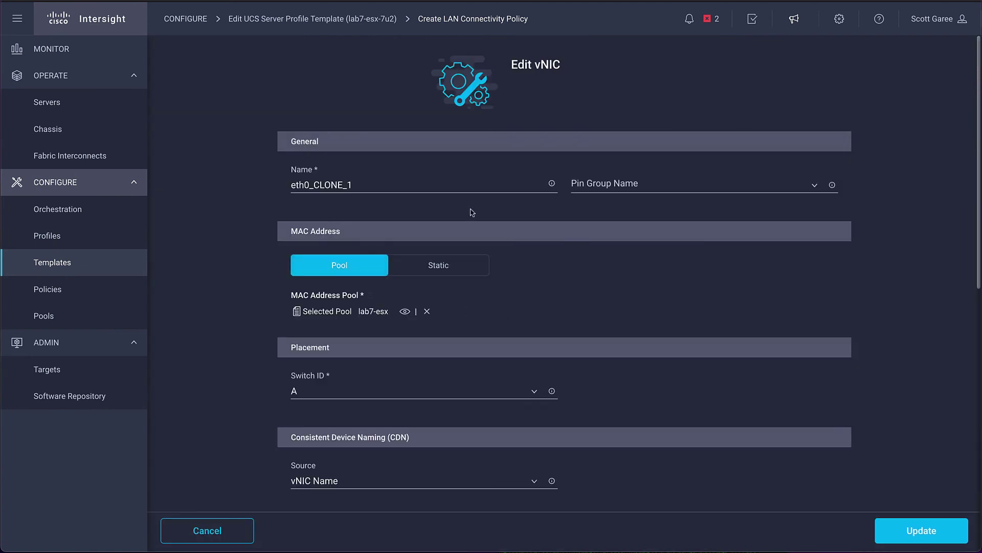
Rename the clone to eth1, place it on switch B, and save it.
key(ctrl+a)
text(eth1)
click(325, 394)
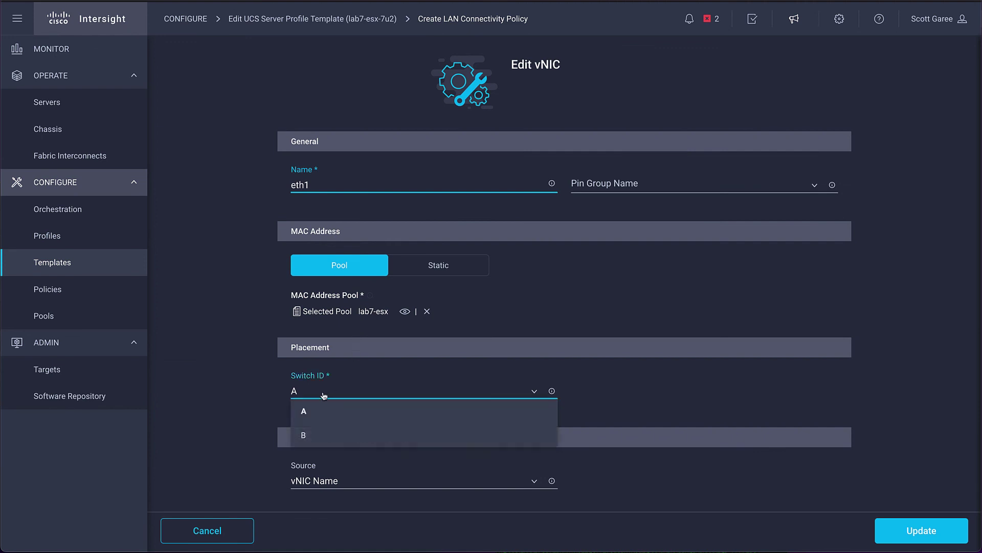
click(313, 433)
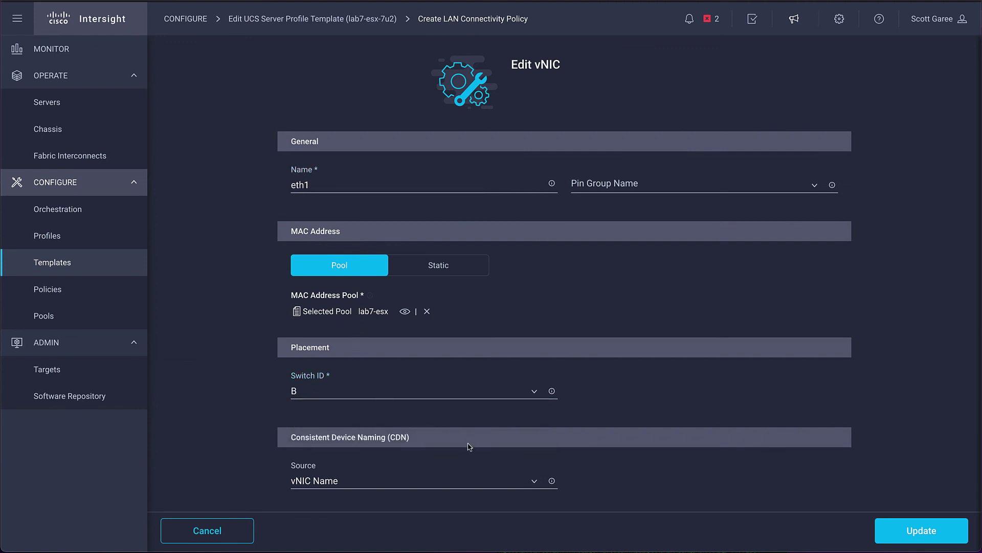
scroll(469, 446, down, 10)
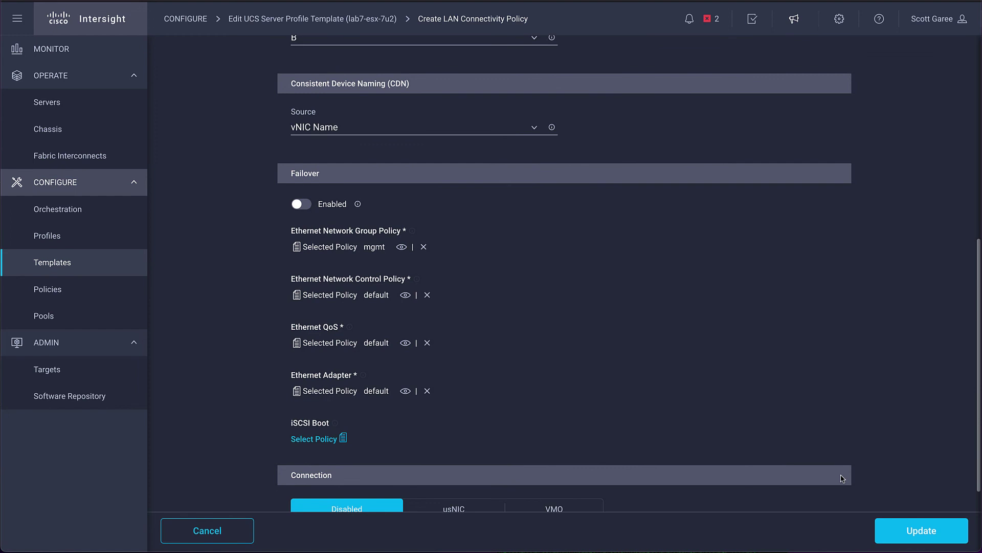
click(927, 528)
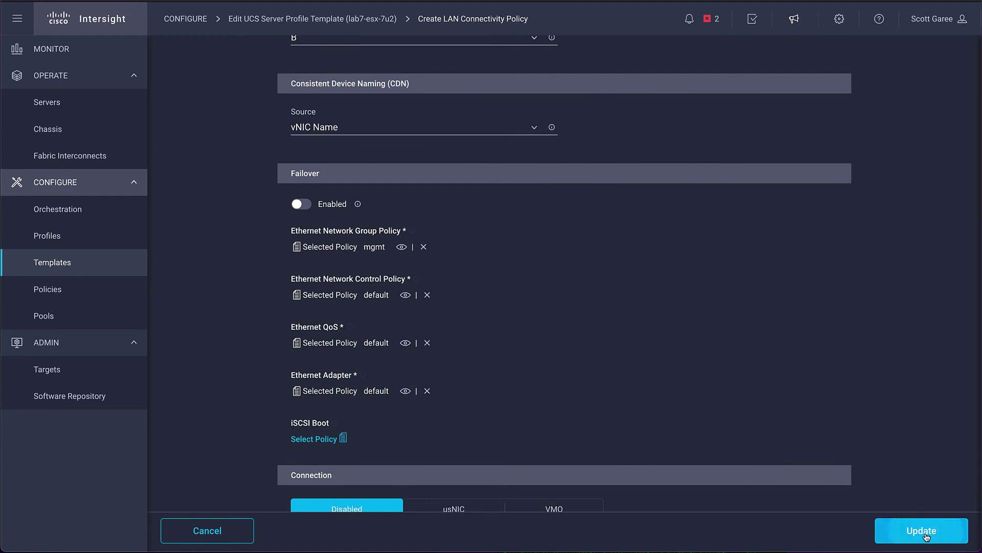
scroll(639, 404, down, 1)
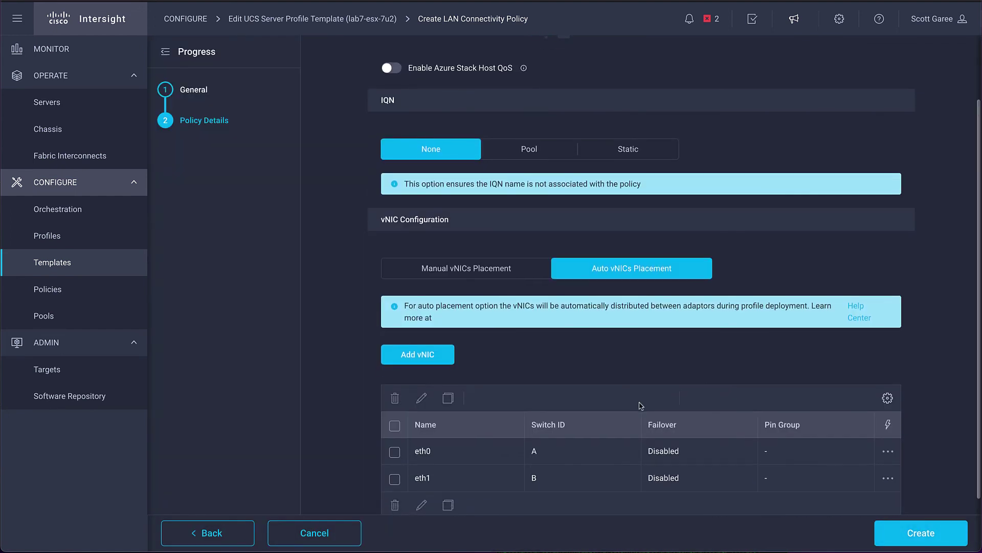